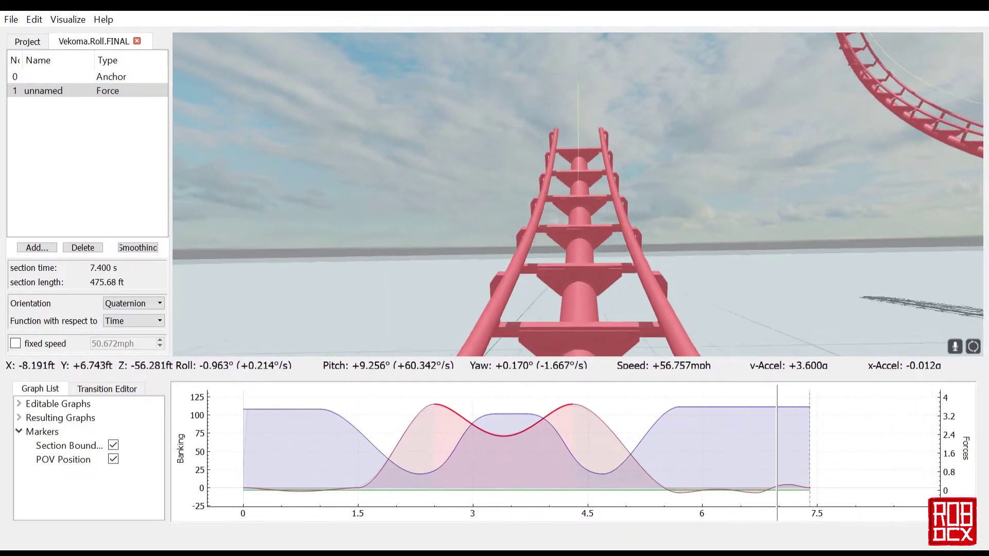
Leave the ride view and examine the whole Vekoma roll element, including its entry and exit, from several angles.
{"action": "key", "text": "space"}
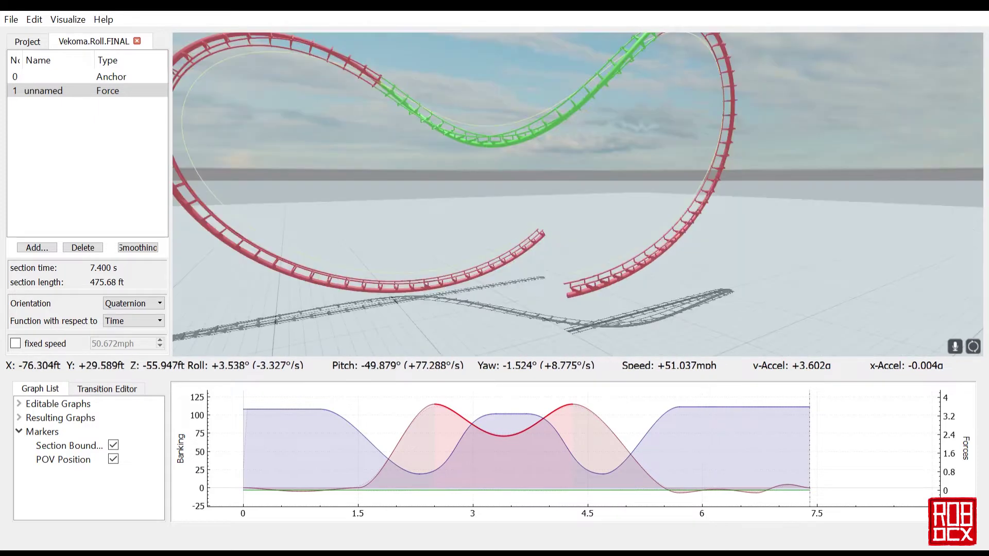
{"action": "left_click_drag", "start_coordinate": [577, 195], "coordinate": [464, 183]}
{"action": "key", "text": "s"}
{"action": "key", "text": "s"}
{"action": "key", "text": "d"}
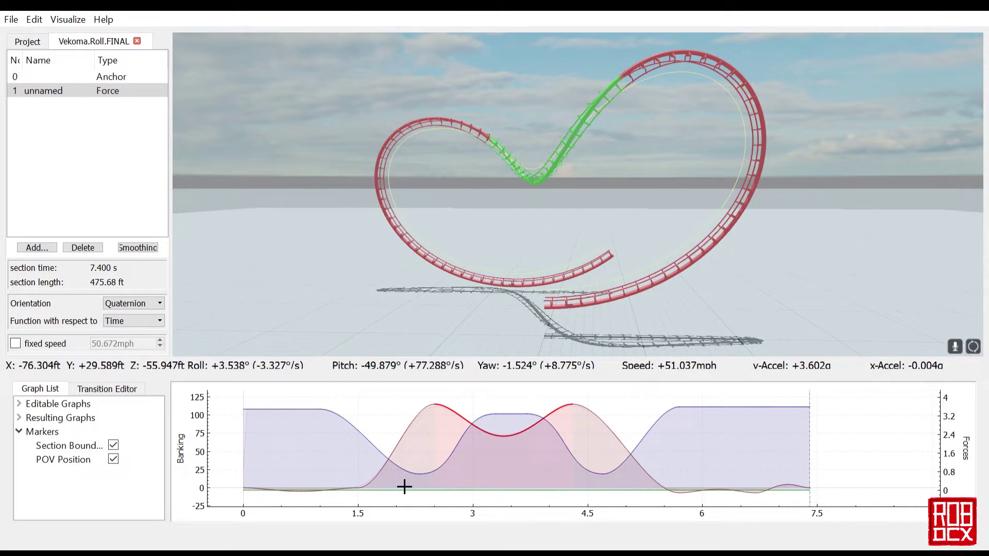
{"action": "left_click_drag", "start_coordinate": [577, 196], "coordinate": [576, 258]}
{"action": "key", "text": "w"}
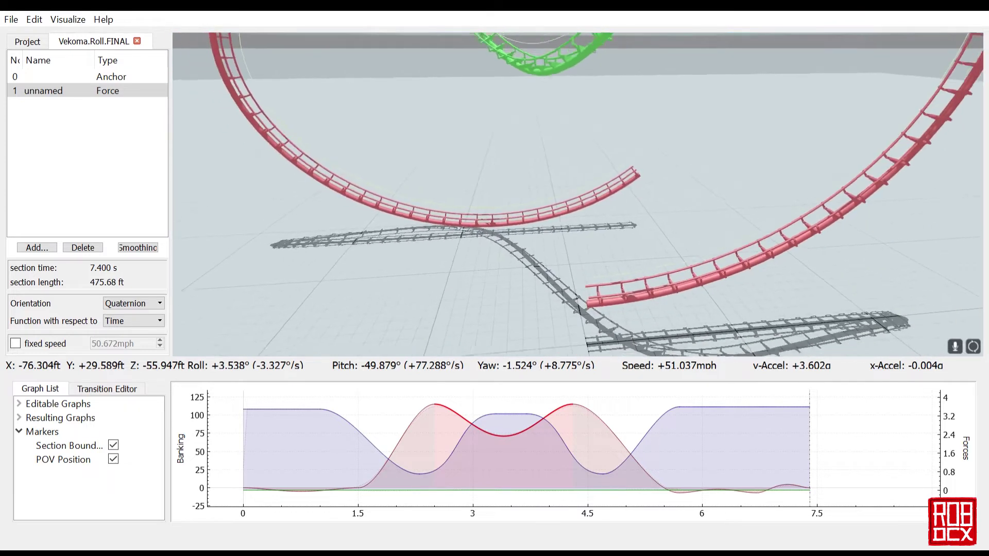
{"action": "key", "text": "s"}
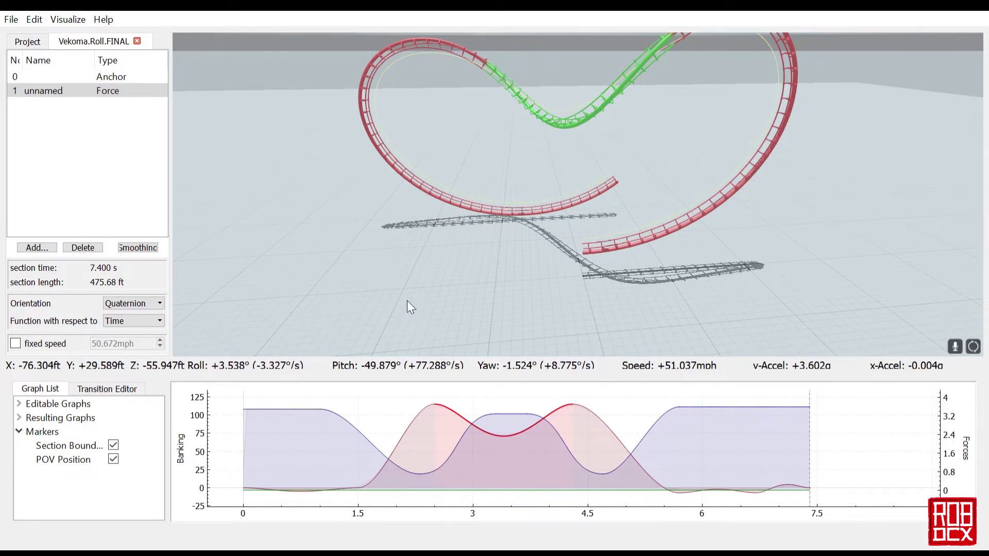
{"action": "left_click_drag", "start_coordinate": [408, 302], "coordinate": [453, 264]}
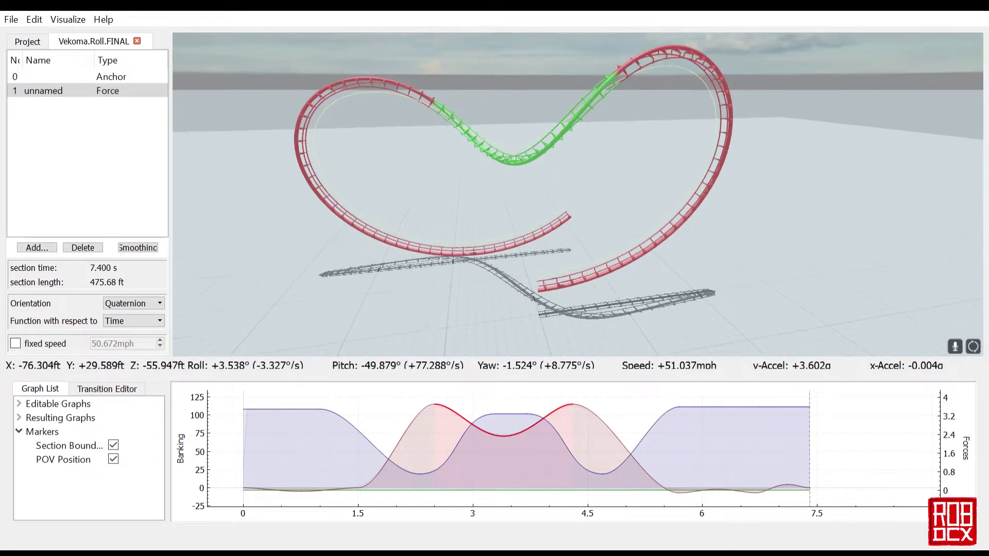
Inspect the vertical-force transitions of the Vekoma roll around its middle dip, and the central quartic banking transition.
{"action": "left_click", "coordinate": [386, 456]}
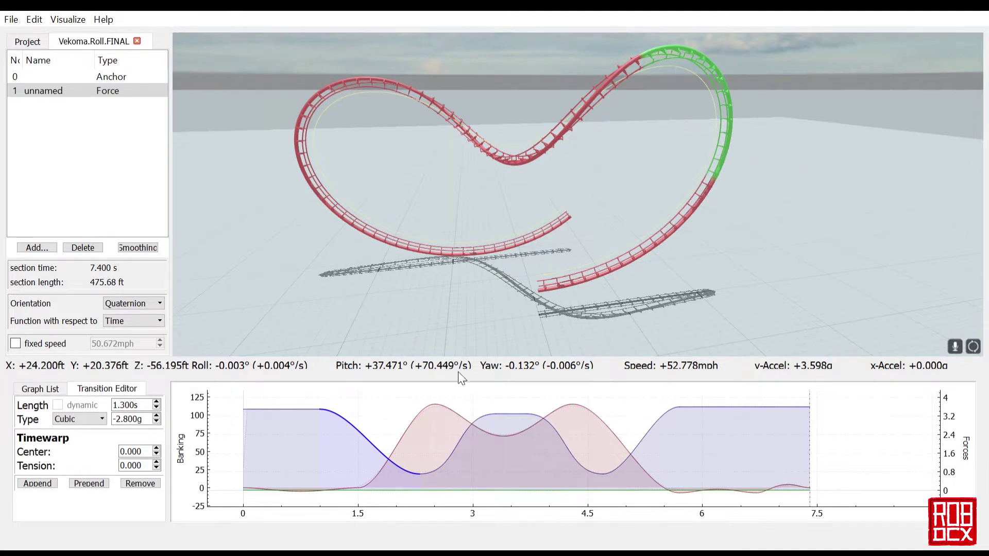
{"action": "left_click", "coordinate": [521, 418]}
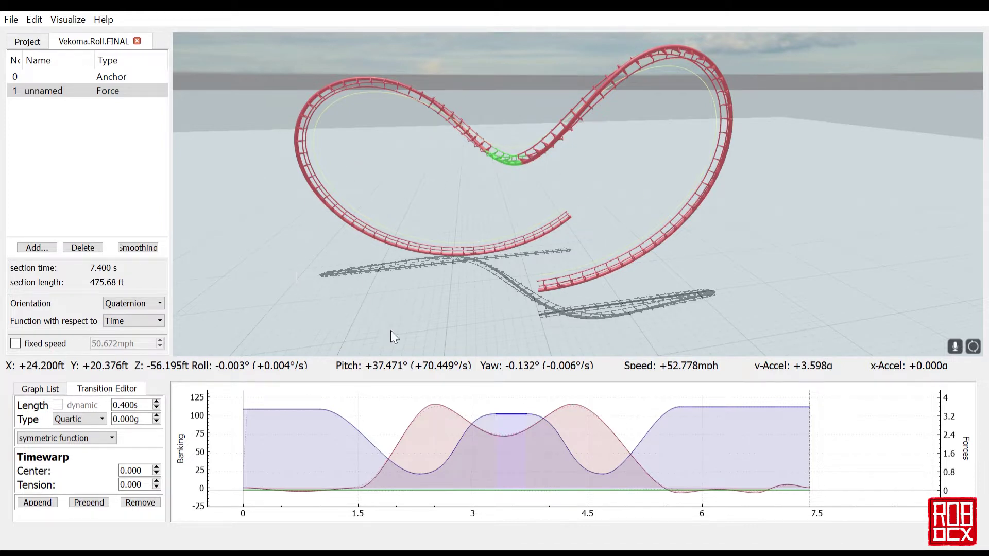
{"action": "left_click", "coordinate": [472, 455]}
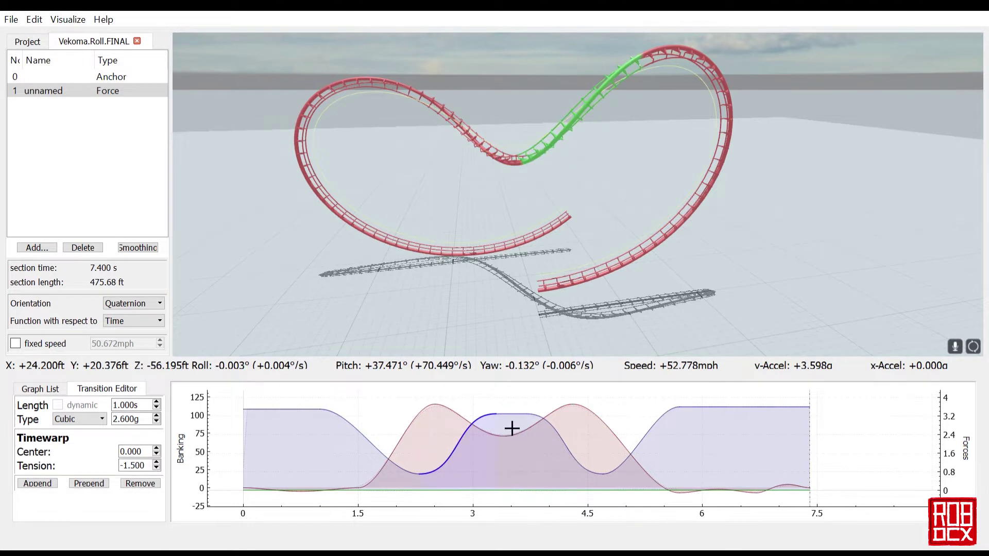
{"action": "left_click", "coordinate": [607, 463]}
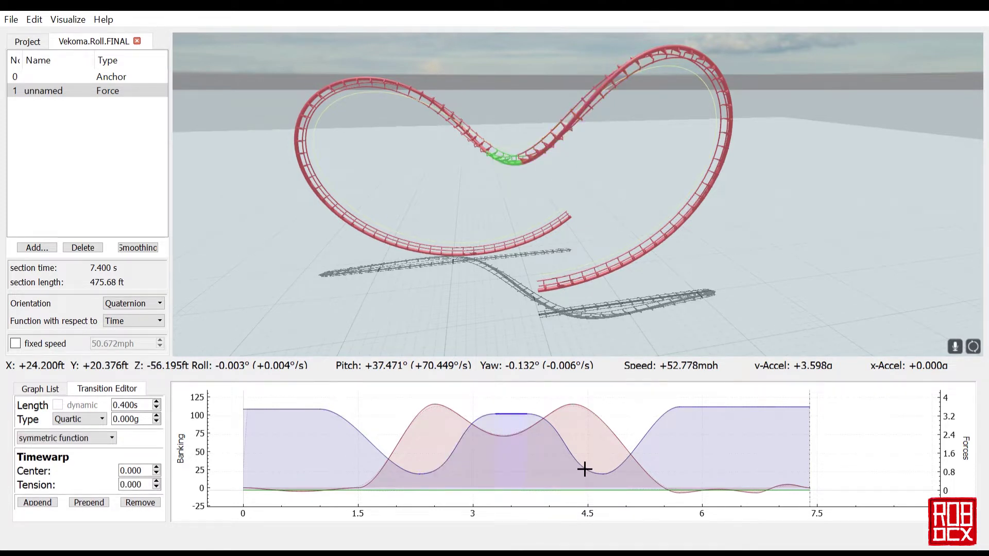
{"action": "left_click", "coordinate": [585, 469]}
{"action": "left_click", "coordinate": [466, 463]}
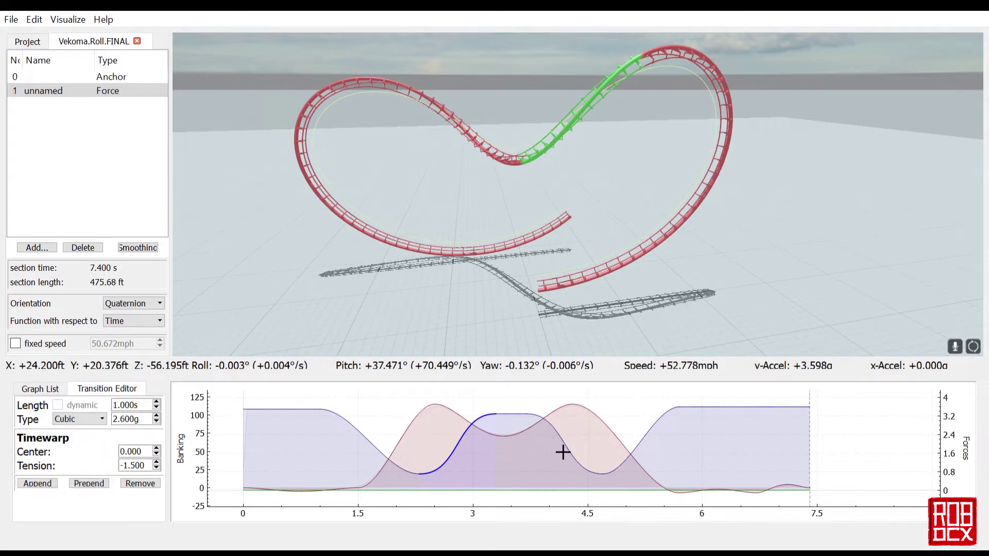
{"action": "left_click", "coordinate": [472, 427]}
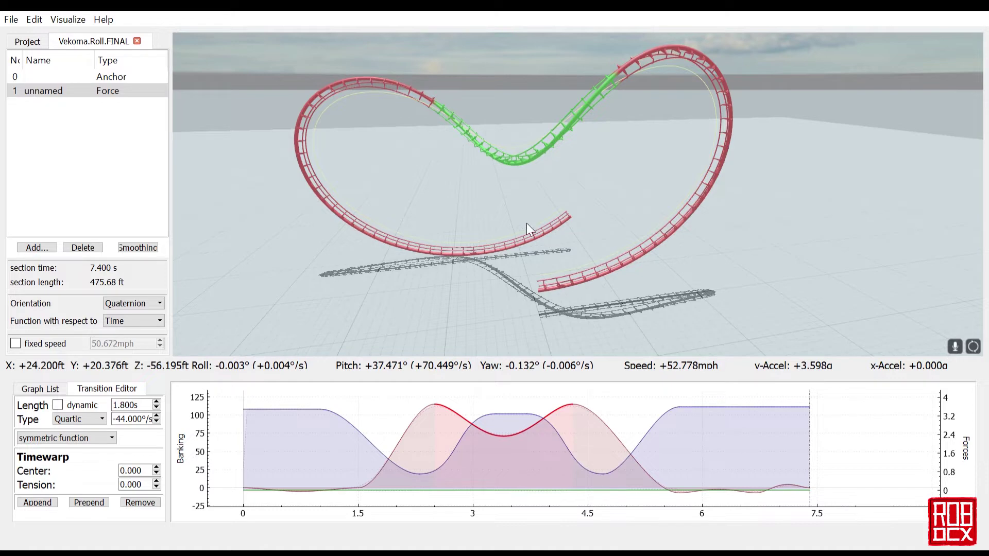
Show the earlier tracks Vekoma.Roll.1.0, 1.1, 1.2 and 1.3 together with the final version for comparison.
{"action": "left_click", "coordinate": [28, 42]}
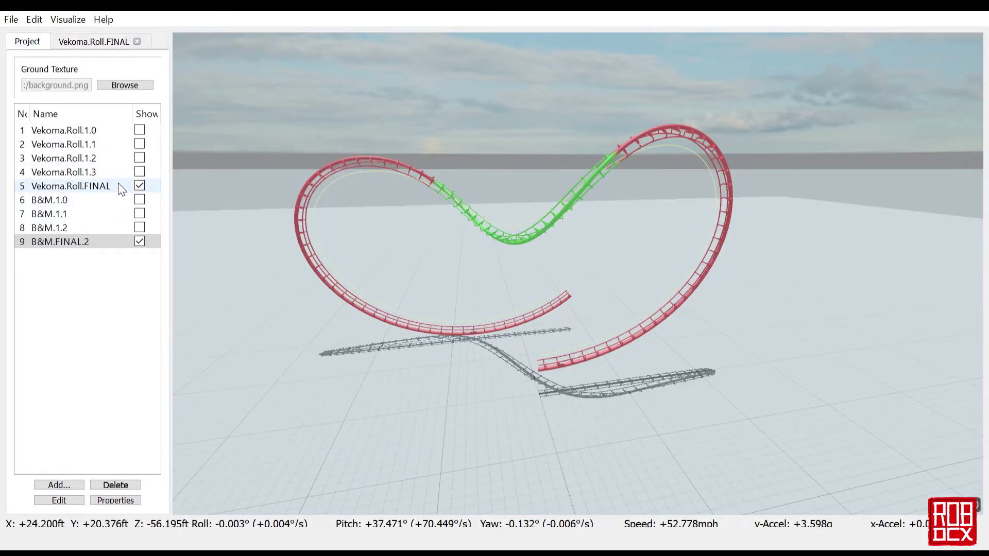
{"action": "left_click", "coordinate": [140, 130]}
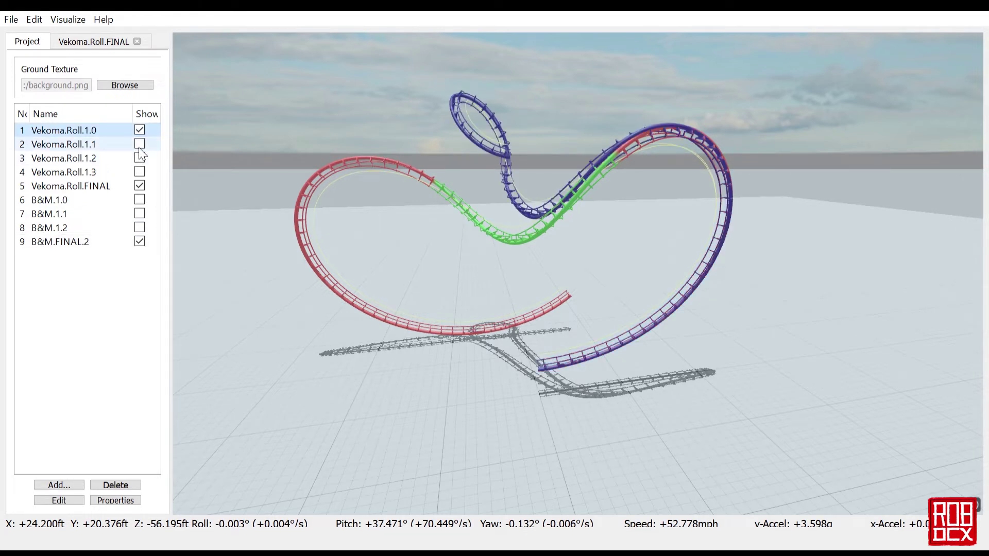
{"action": "left_click", "coordinate": [140, 145]}
{"action": "left_click", "coordinate": [140, 158]}
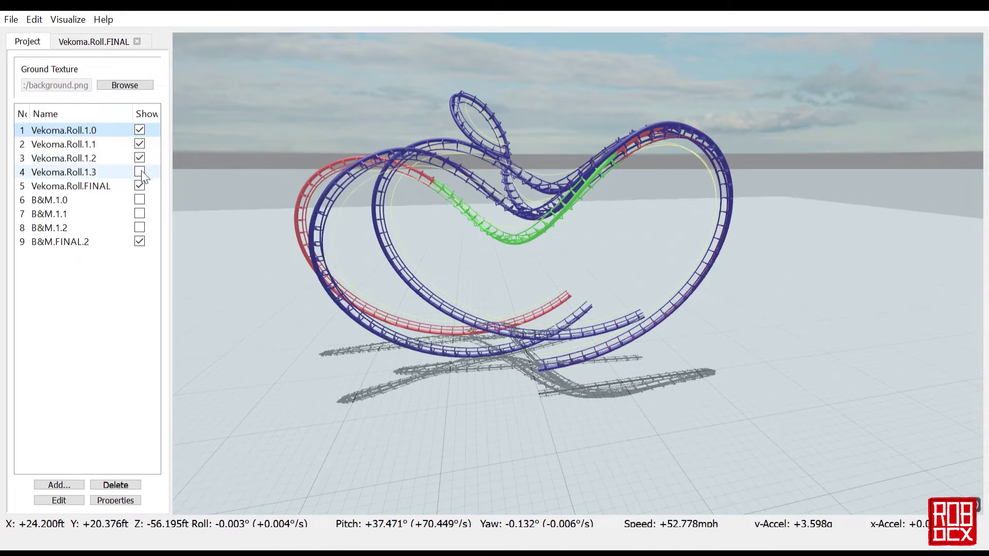
{"action": "left_click", "coordinate": [140, 173]}
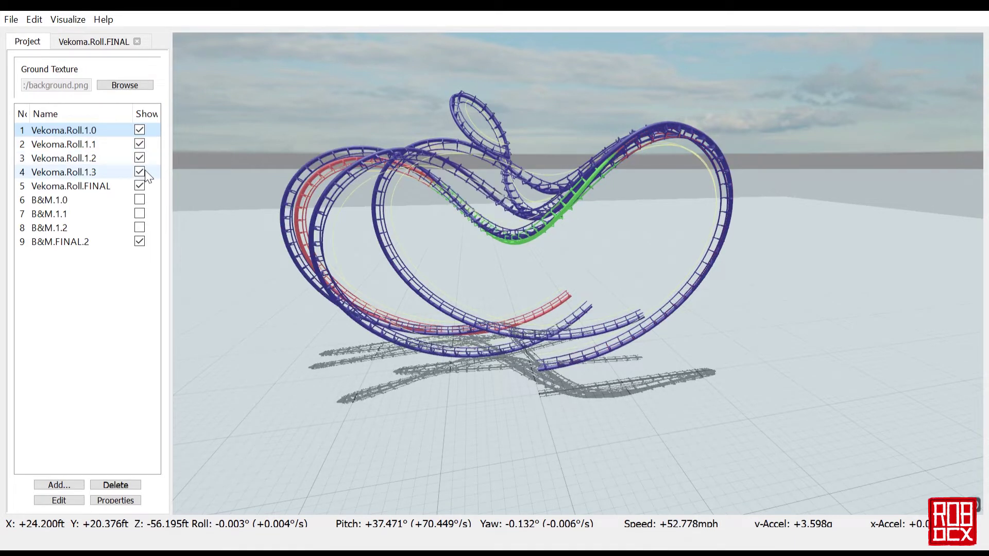
Hide the tracks Vekoma.Roll.1.3, 1.2, 1.1 and 1.0 so the final Vekoma version stands alone.
{"action": "left_click", "coordinate": [140, 172]}
{"action": "left_click", "coordinate": [140, 158]}
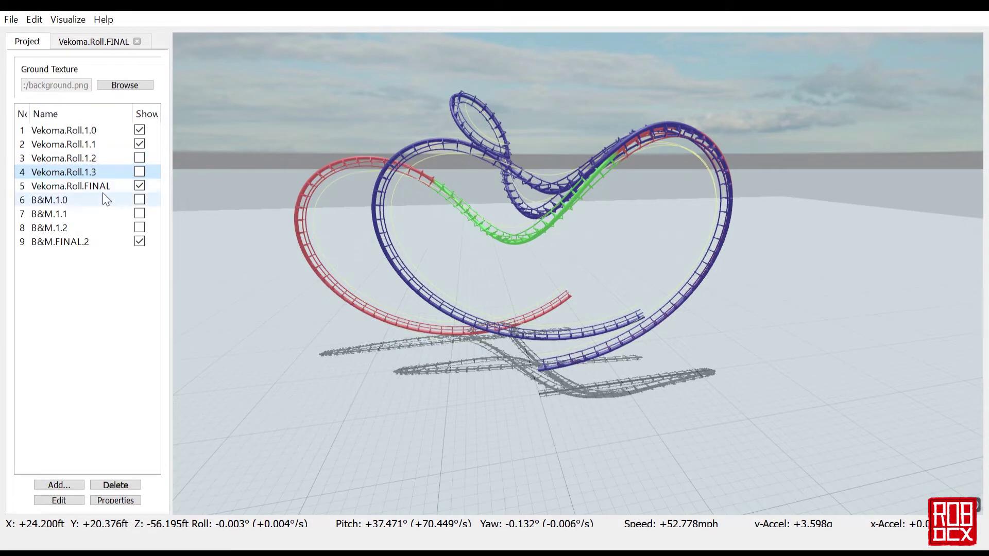
{"action": "left_click", "coordinate": [140, 144]}
{"action": "left_click", "coordinate": [139, 130]}
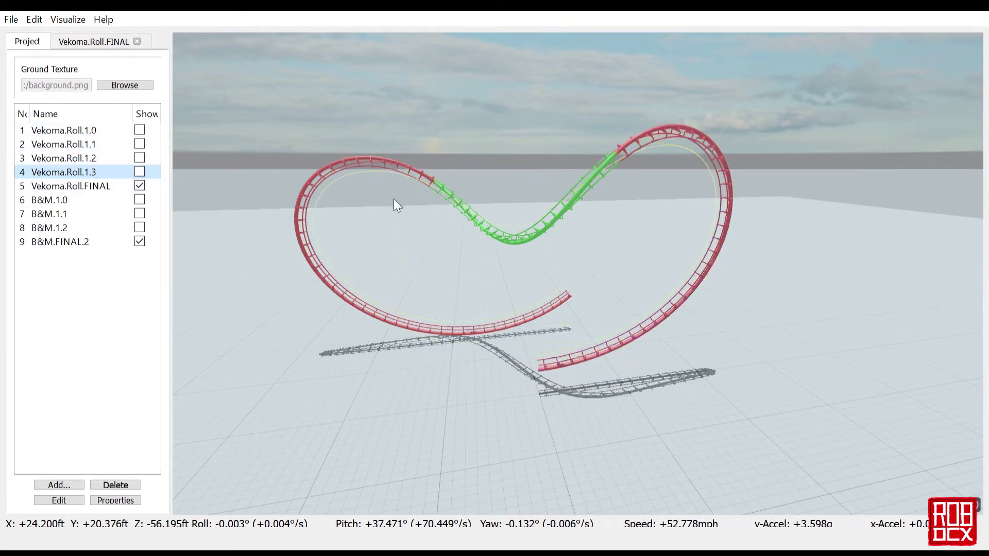
Open the track B&M.FINAL.2 for editing and select its Force section.
{"action": "left_click", "coordinate": [58, 243]}
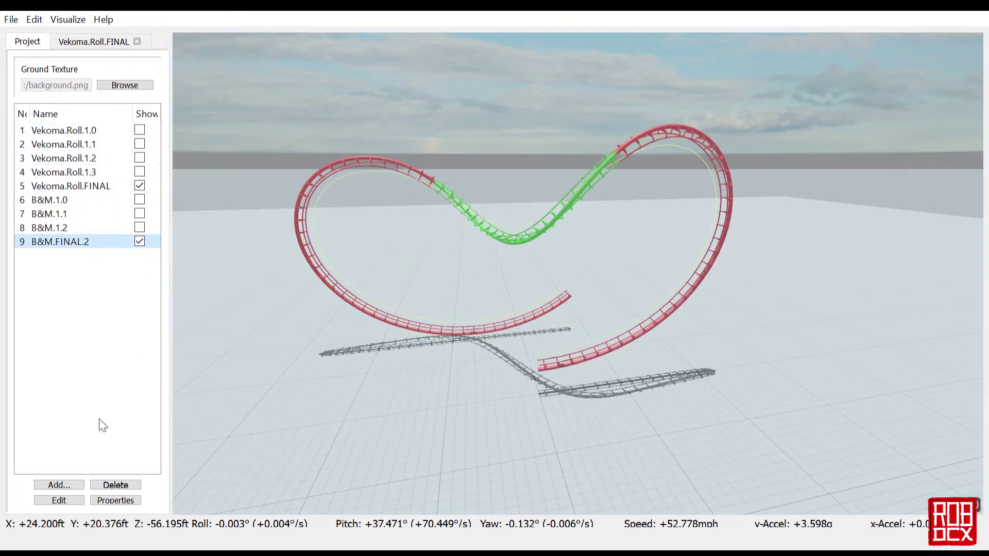
{"action": "left_click", "coordinate": [58, 500]}
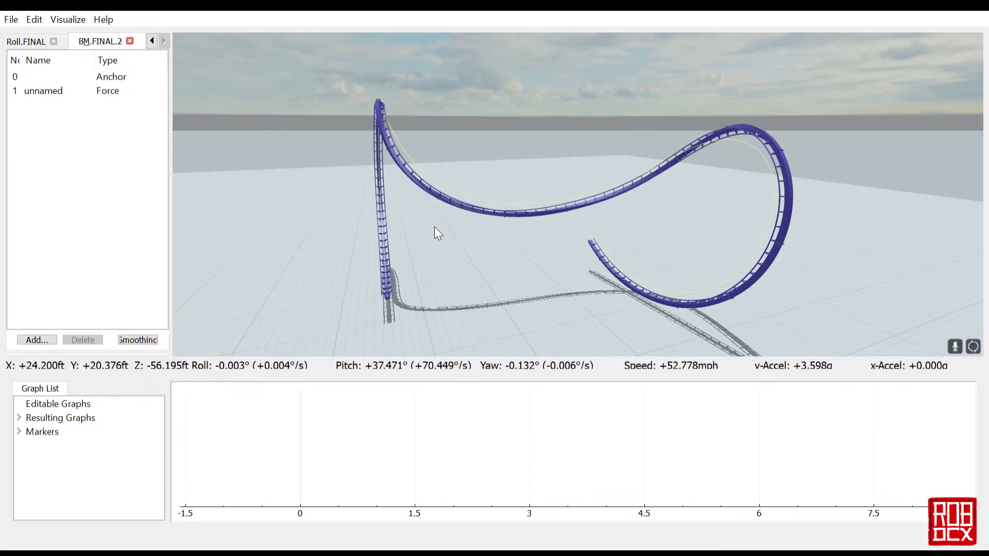
{"action": "left_click", "coordinate": [77, 91]}
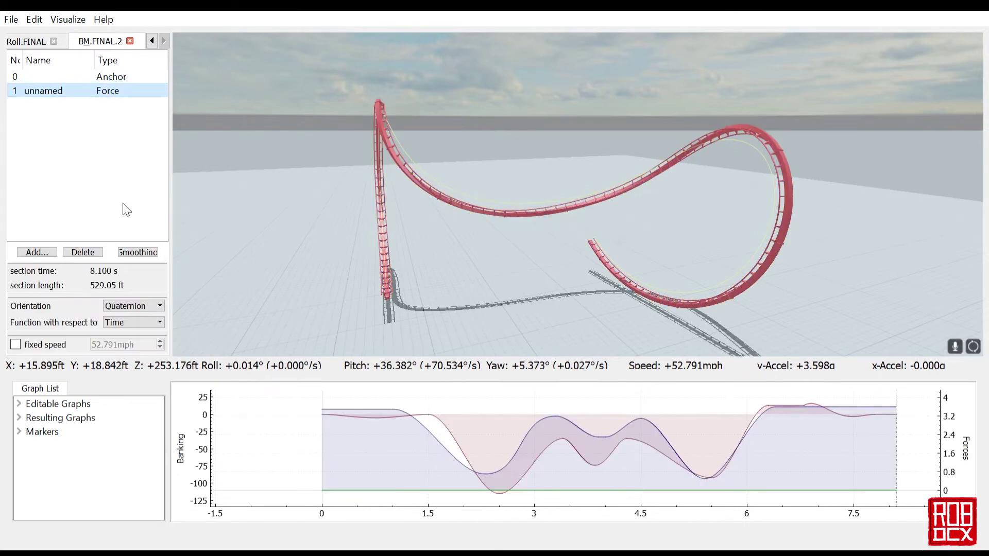
Ride the B&M track from its start in first-person view, and return to the free view of the whole element.
{"action": "left_click", "coordinate": [395, 223]}
{"action": "key", "text": "r"}
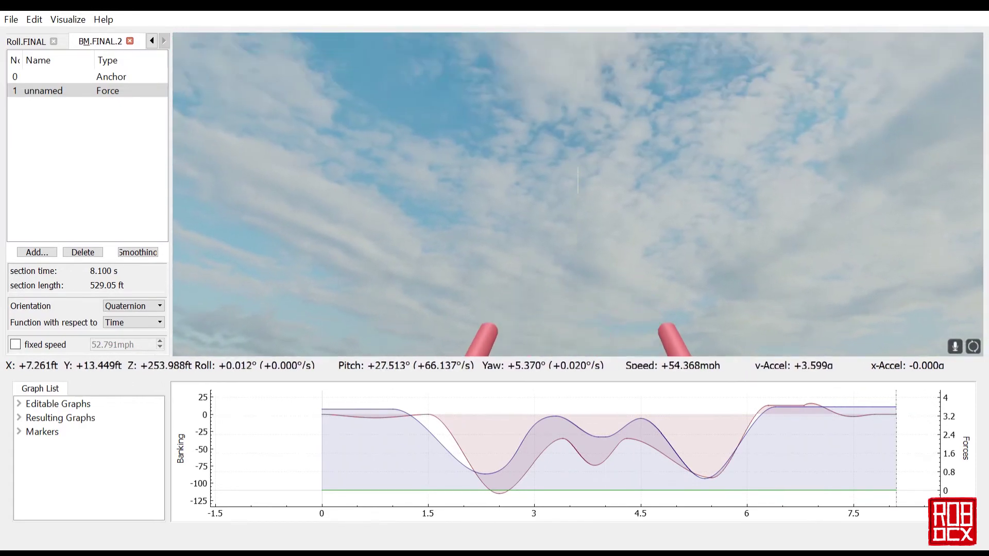
{"action": "key", "text": "space"}
{"action": "key", "text": "w"}
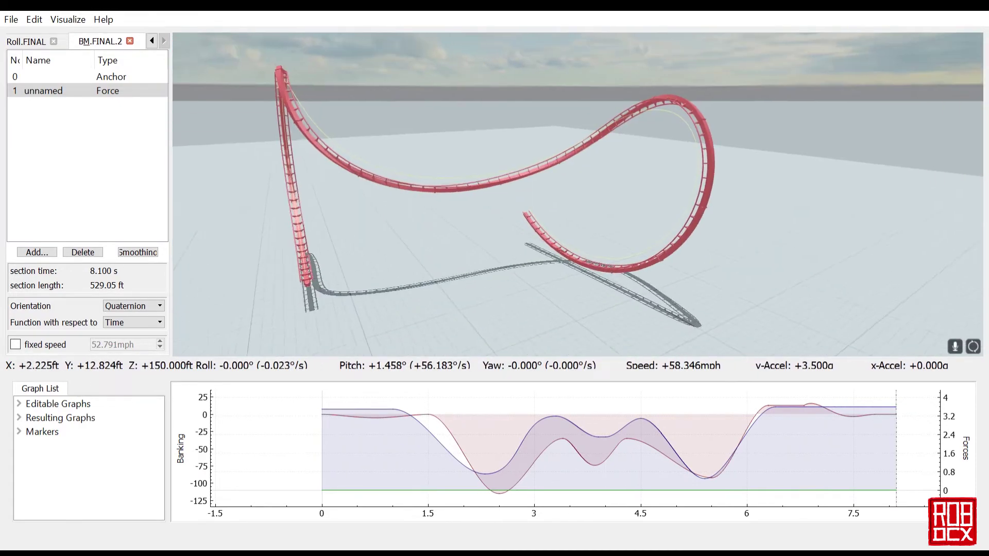
{"action": "key", "text": "s"}
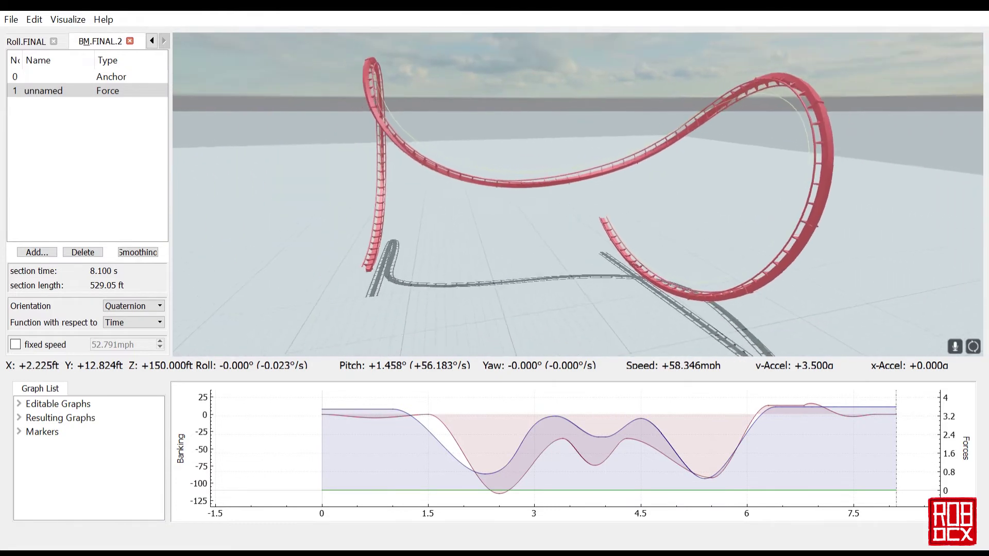
Inspect the middle quartic banking transition and the cubic one before it, and examine the matching B&M track stretches up close.
{"action": "left_click", "coordinate": [589, 459]}
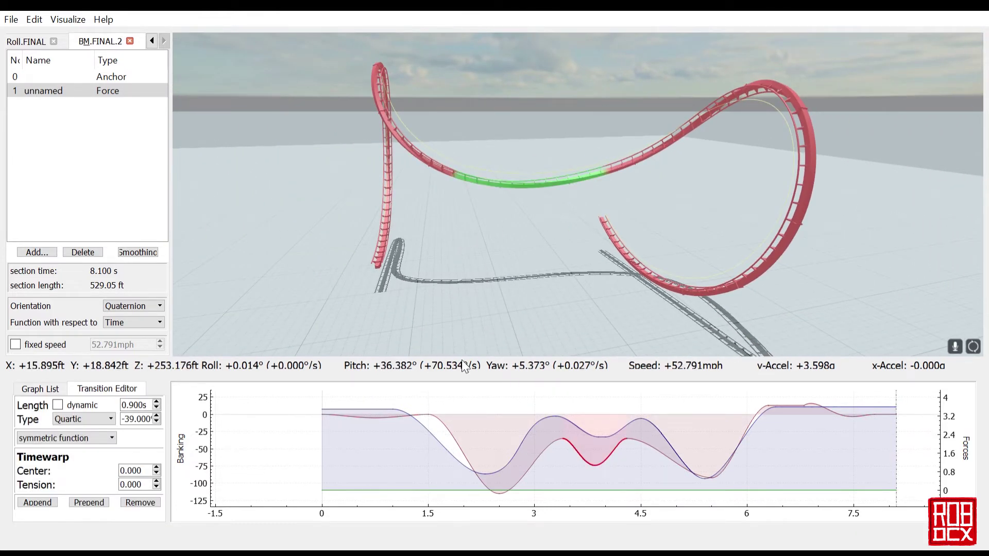
{"action": "left_click", "coordinate": [547, 464]}
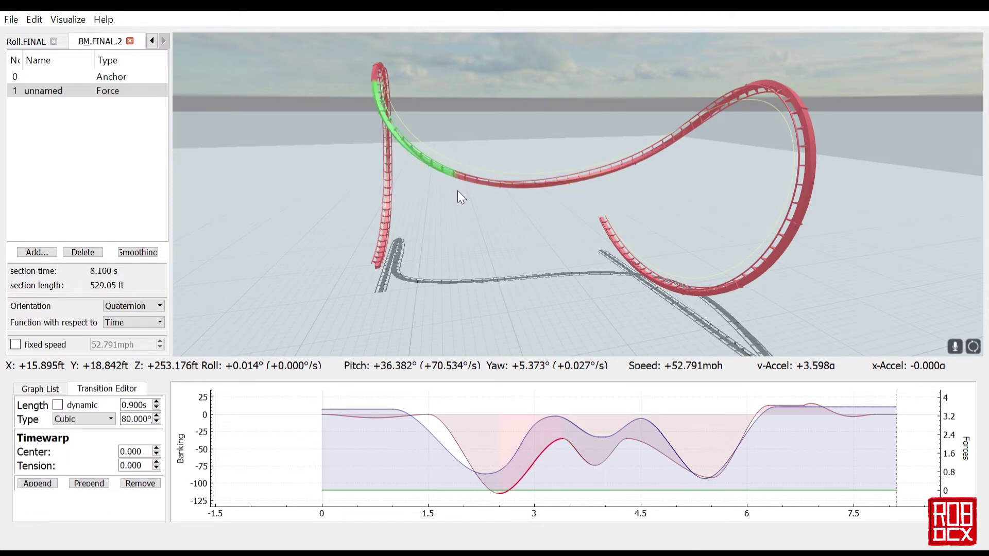
{"action": "key", "text": "w"}
{"action": "mouse_move", "coordinate": [458, 191]}
{"action": "left_mouse_down"}
{"action": "mouse_move", "coordinate": [482, 180]}
{"action": "mouse_move", "coordinate": [455, 152]}
{"action": "mouse_move", "coordinate": [385, 154]}
{"action": "mouse_move", "coordinate": [471, 158]}
{"action": "mouse_move", "coordinate": [415, 140]}
{"action": "mouse_move", "coordinate": [462, 202]}
{"action": "mouse_move", "coordinate": [459, 191]}
{"action": "left_mouse_up"}
{"action": "key", "text": "s"}
{"action": "key", "text": "w"}
{"action": "key", "text": "s"}
{"action": "key", "text": "w"}
{"action": "key", "text": "w"}
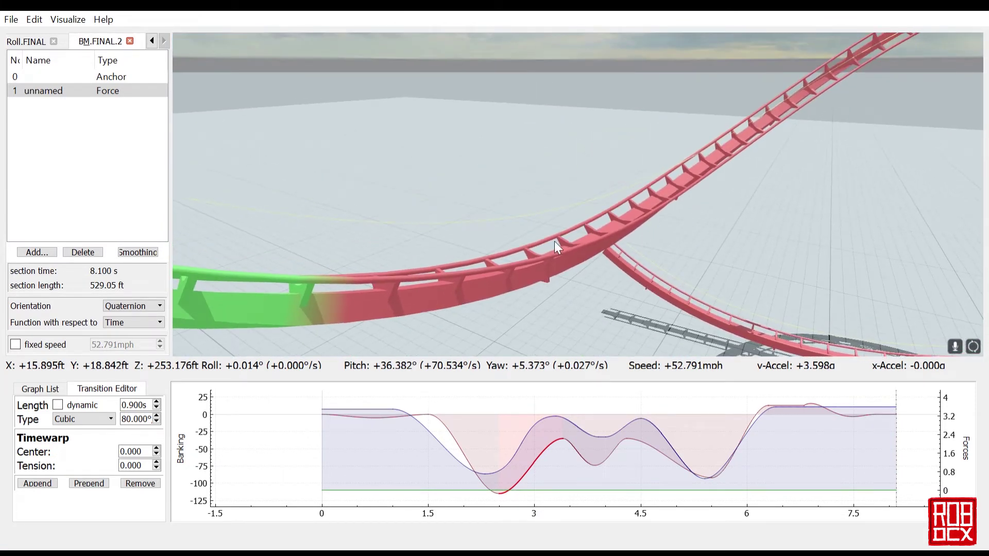
{"action": "key", "text": "s"}
{"action": "left_click_drag", "start_coordinate": [577, 284], "coordinate": [590, 242]}
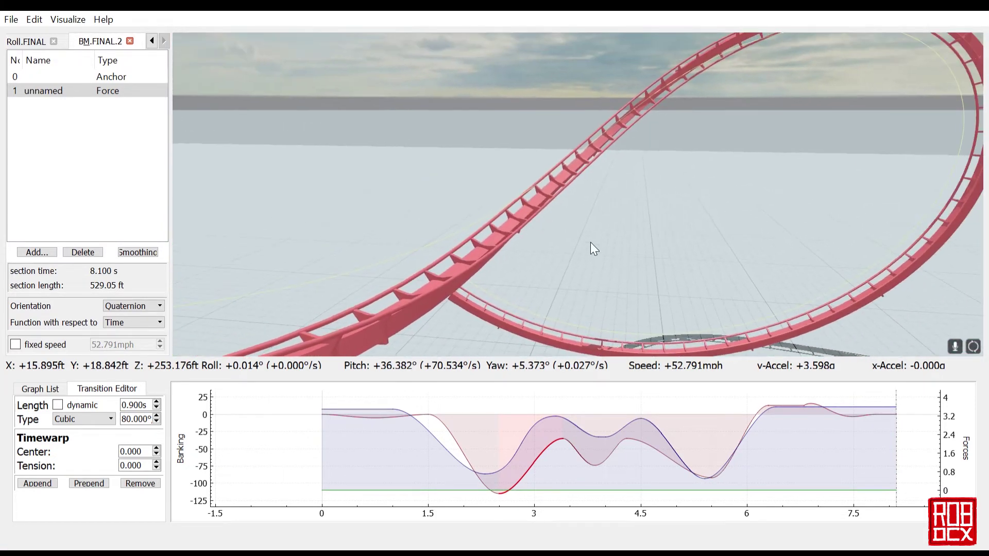
Ride the B&M track again in first-person view from the start of its Force section.
{"action": "left_click", "coordinate": [674, 215]}
{"action": "key", "text": "r"}
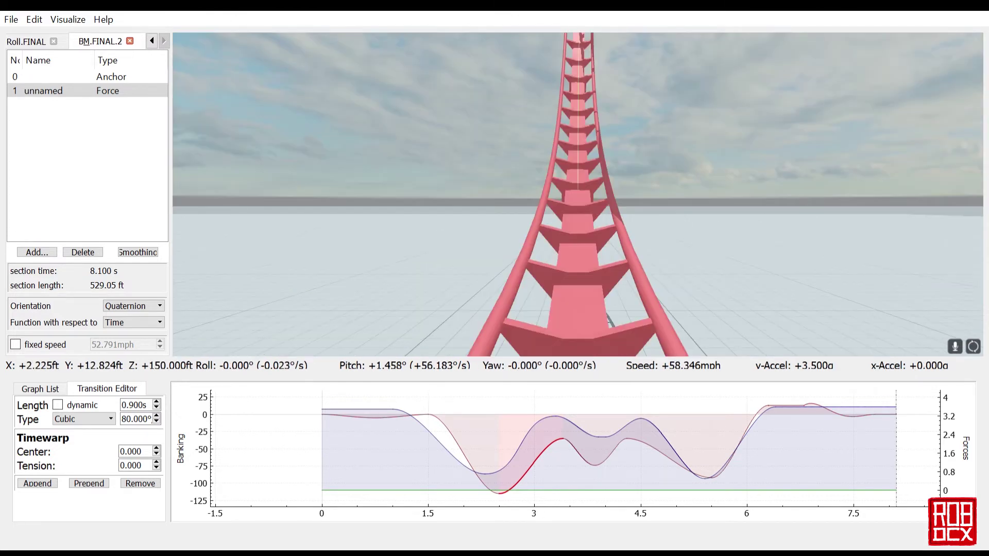